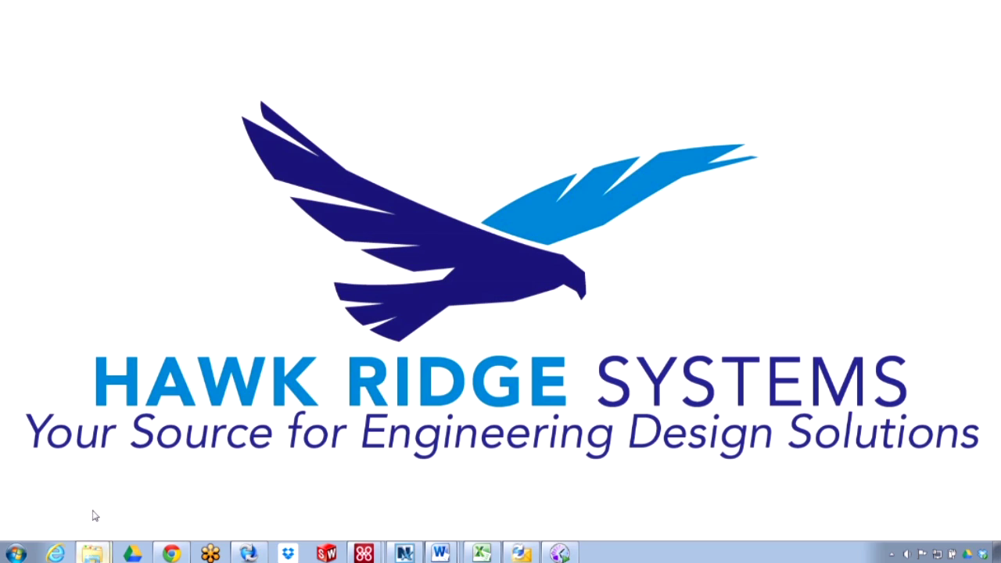
Step: Bring the vault explorer back and view the Corner Brace part's data card
{"action": "left_click", "coordinate": [92, 554]}
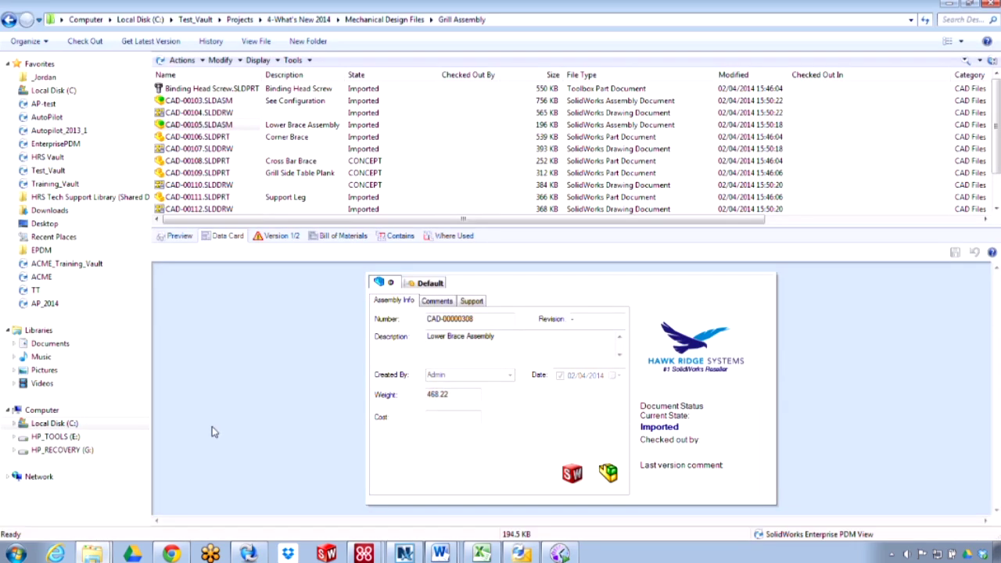
{"action": "left_click", "coordinate": [213, 138]}
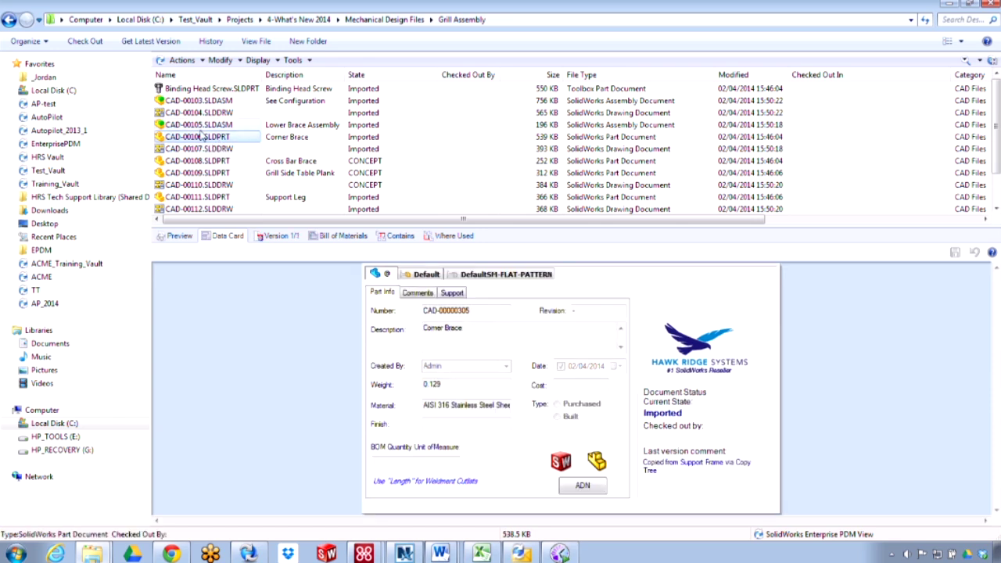
{"action": "left_click", "coordinate": [293, 61]}
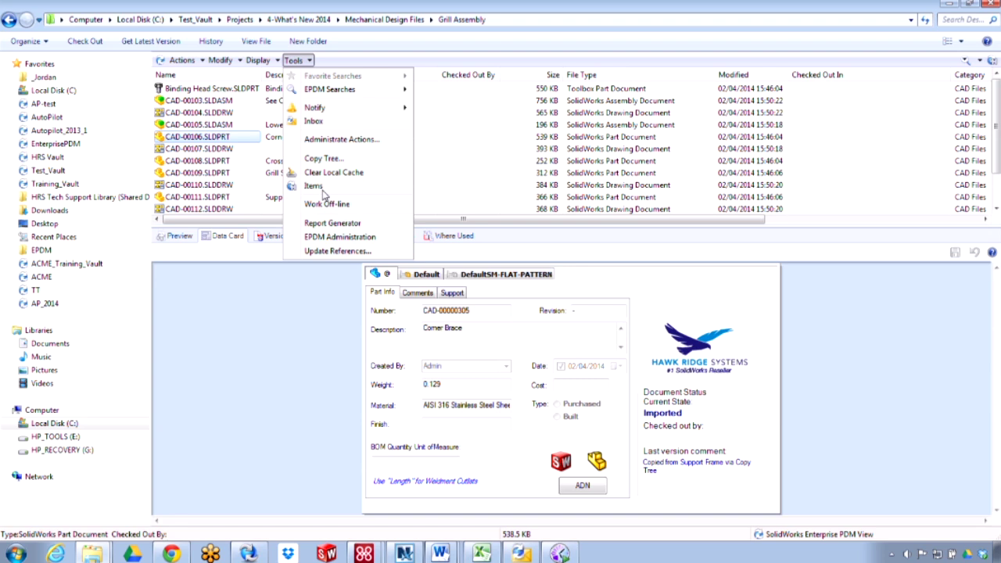
Step: Go up to Mechanical Design Files, reopen Grill Assembly and view the CAD-00107 drawing's data card
{"action": "left_click", "coordinate": [367, 42]}
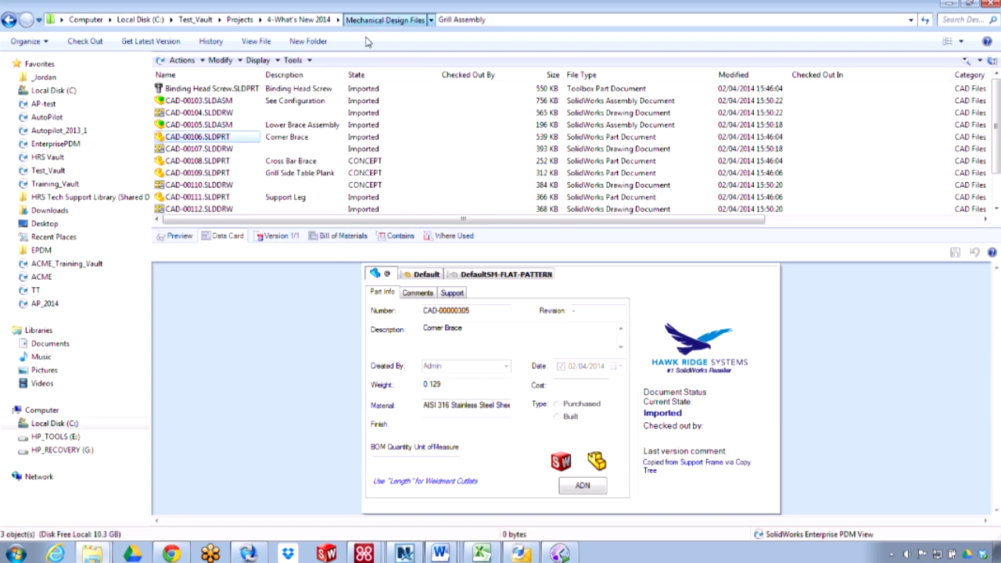
{"action": "left_click", "coordinate": [212, 91]}
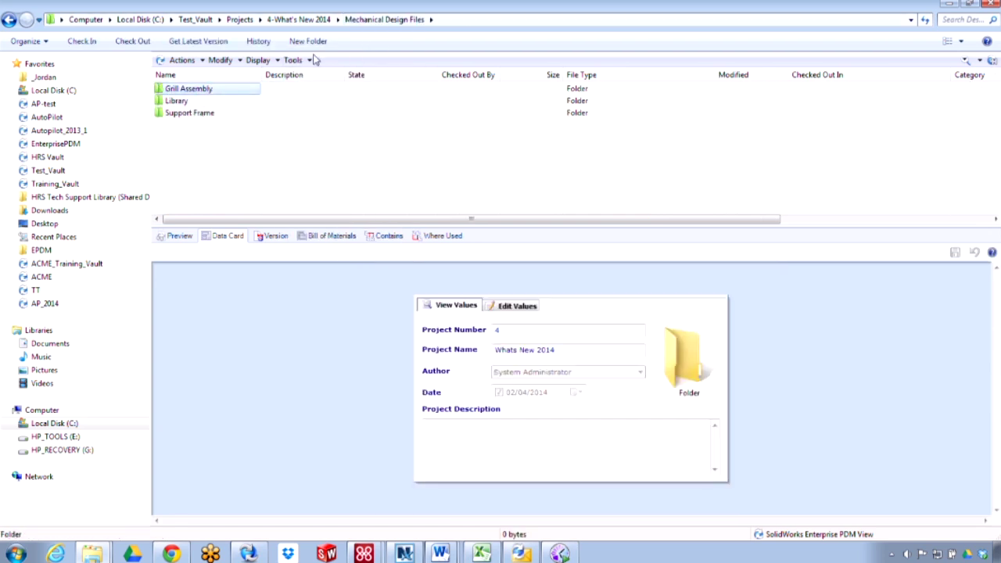
{"action": "left_click", "coordinate": [313, 60]}
{"action": "left_click", "coordinate": [345, 176]}
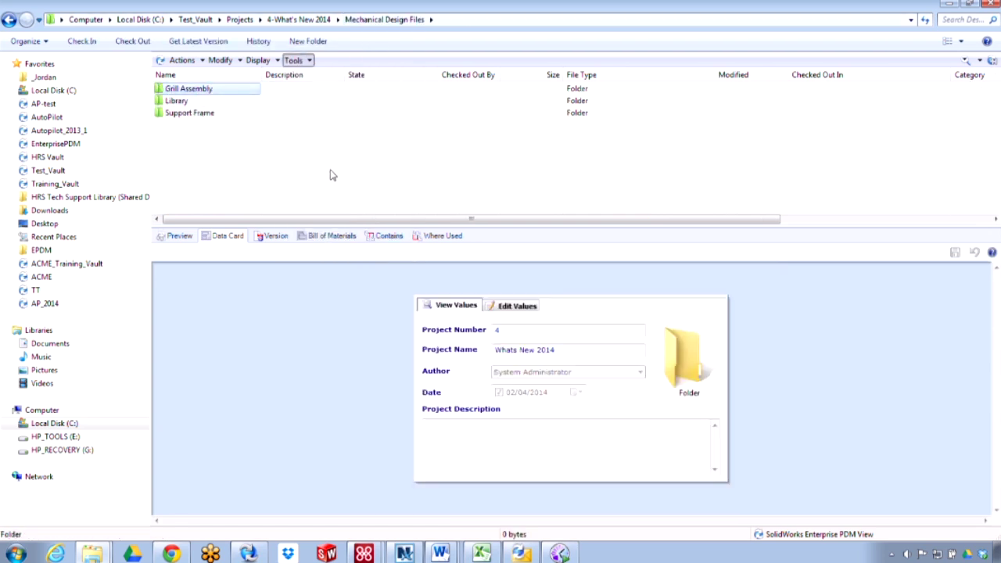
{"action": "double_click", "coordinate": [229, 93]}
{"action": "left_click", "coordinate": [225, 149]}
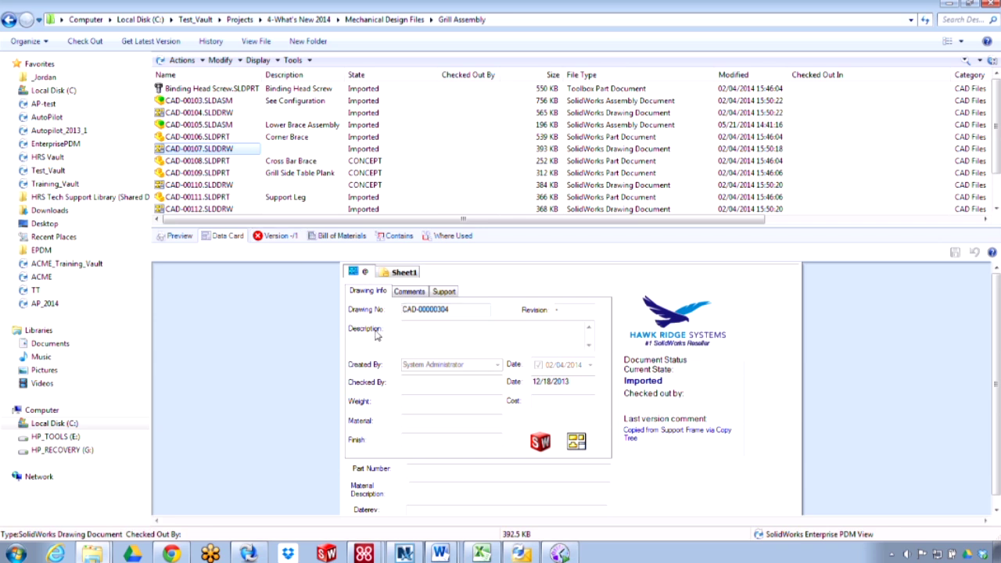
Step: Open the Admin user's properties in PDM Administration and show its cache options
{"action": "left_click", "coordinate": [247, 554]}
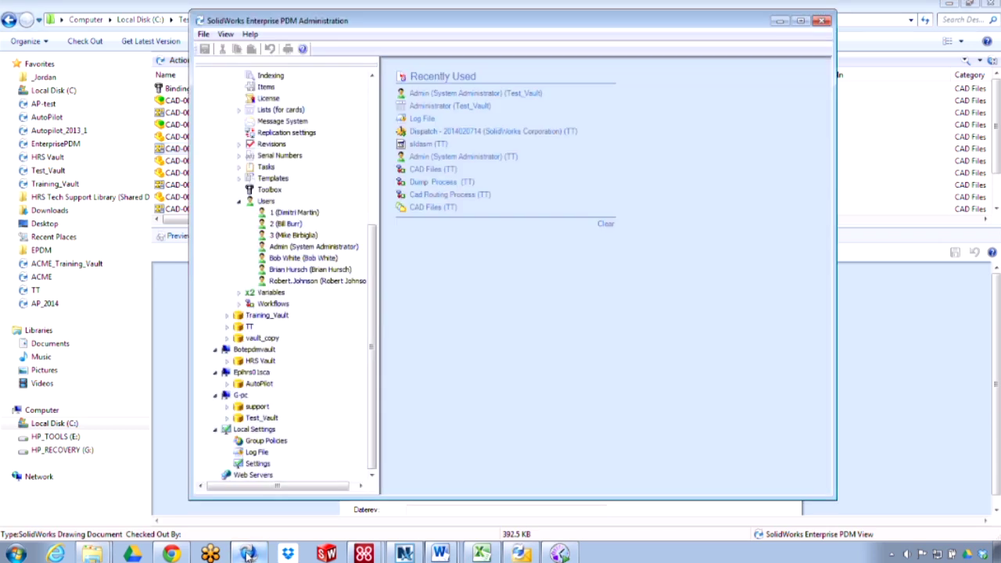
{"action": "double_click", "coordinate": [313, 246]}
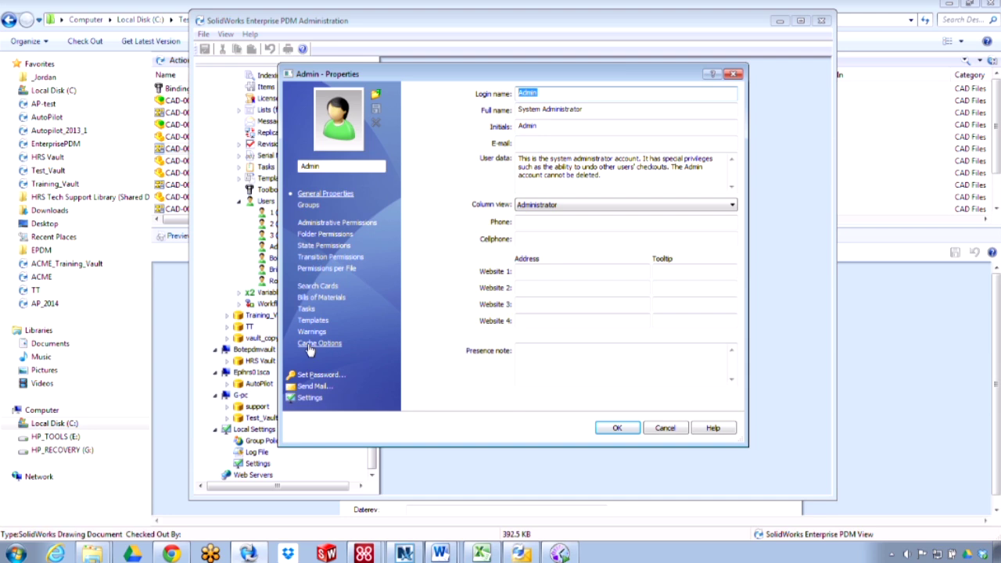
{"action": "left_click", "coordinate": [312, 345]}
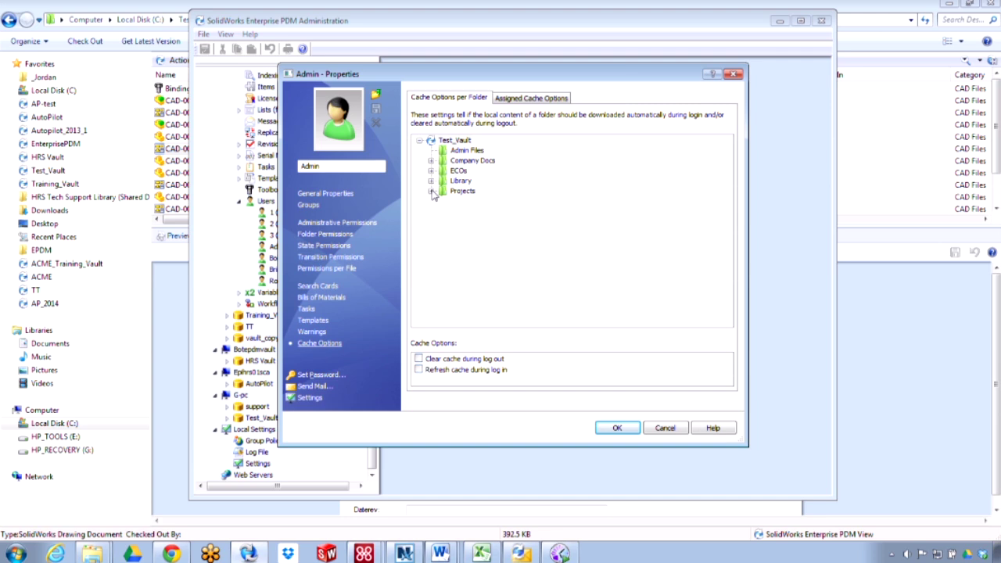
Step: For Grill Assembly, uncheck Refresh cache during log in, check Clear cache during log out, and save
{"action": "left_click", "coordinate": [452, 141]}
{"action": "left_click", "coordinate": [431, 192]}
{"action": "left_click", "coordinate": [443, 231]}
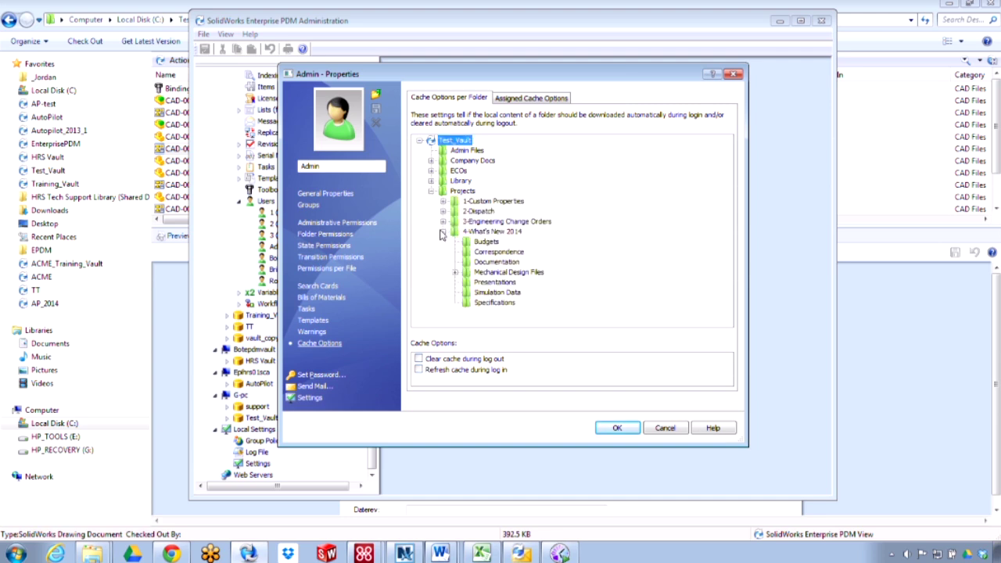
{"action": "left_click", "coordinate": [455, 272]}
{"action": "left_click", "coordinate": [506, 282]}
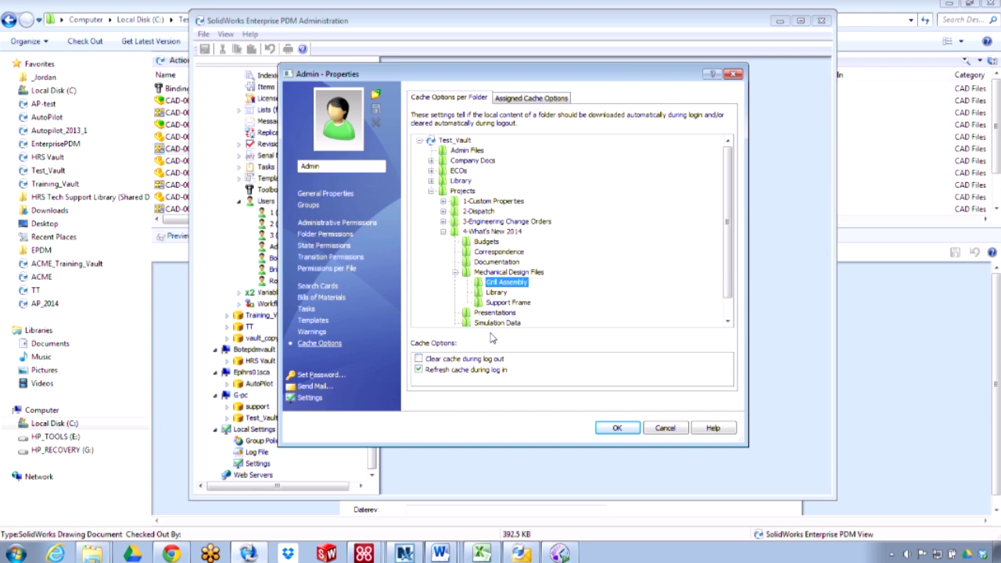
{"action": "left_click", "coordinate": [420, 370]}
{"action": "left_click", "coordinate": [419, 359]}
{"action": "left_click", "coordinate": [617, 429]}
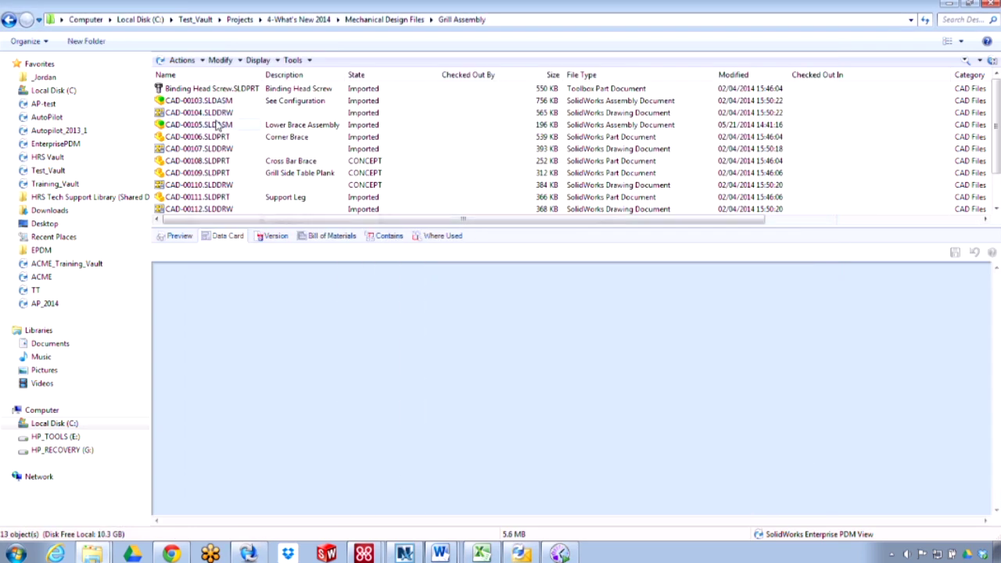
Step: Get the latest version of Grill Assembly from Mechanical Design Files and reopen the folder
{"action": "left_click", "coordinate": [220, 125]}
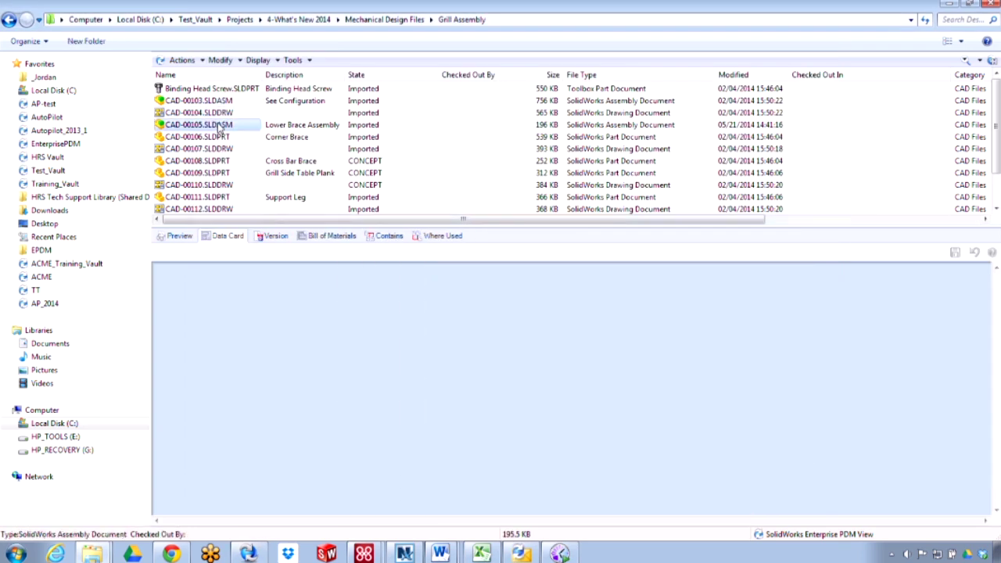
{"action": "left_click", "coordinate": [223, 137]}
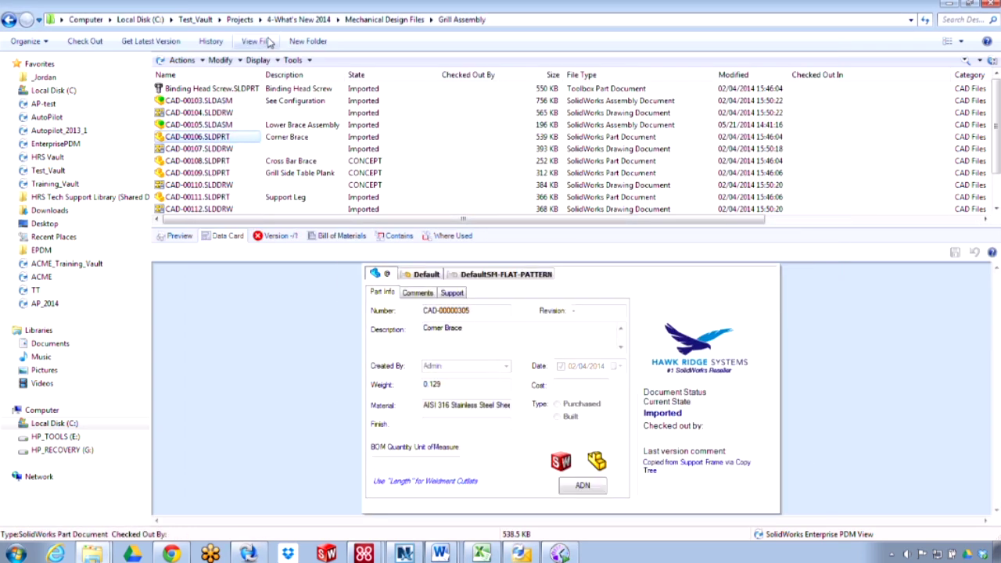
{"action": "left_click", "coordinate": [362, 21]}
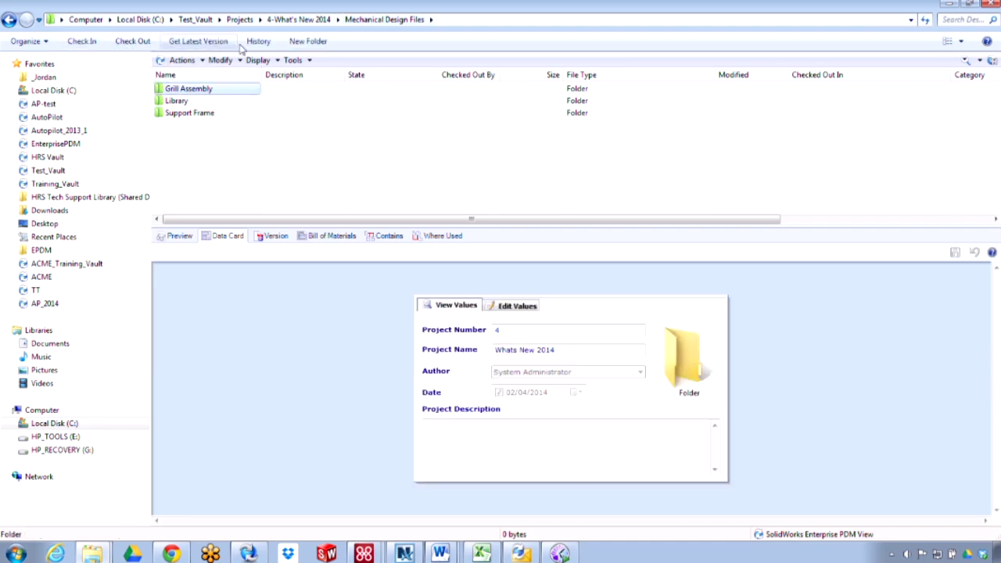
{"action": "left_click", "coordinate": [198, 41]}
{"action": "left_click", "coordinate": [336, 309]}
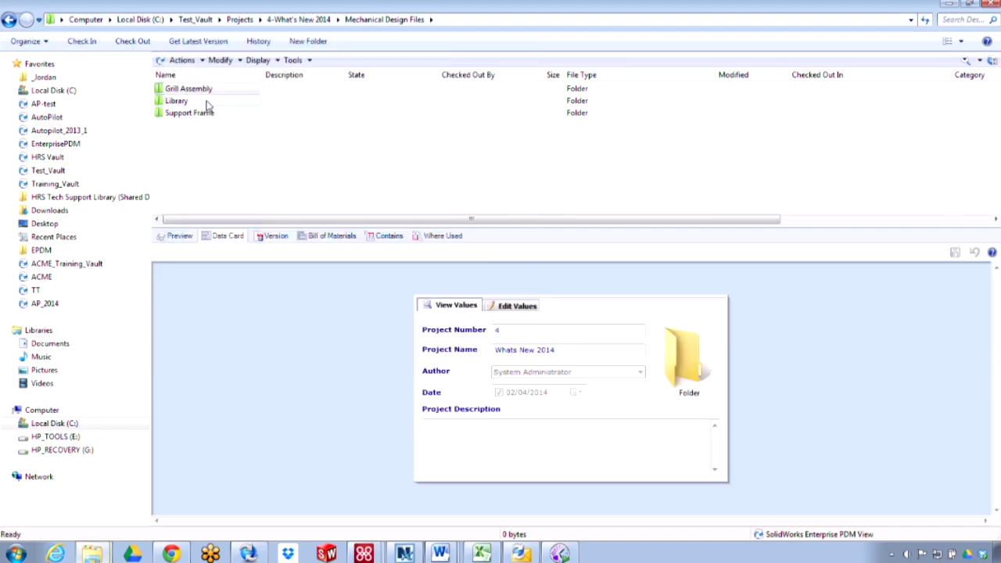
{"action": "double_click", "coordinate": [206, 89]}
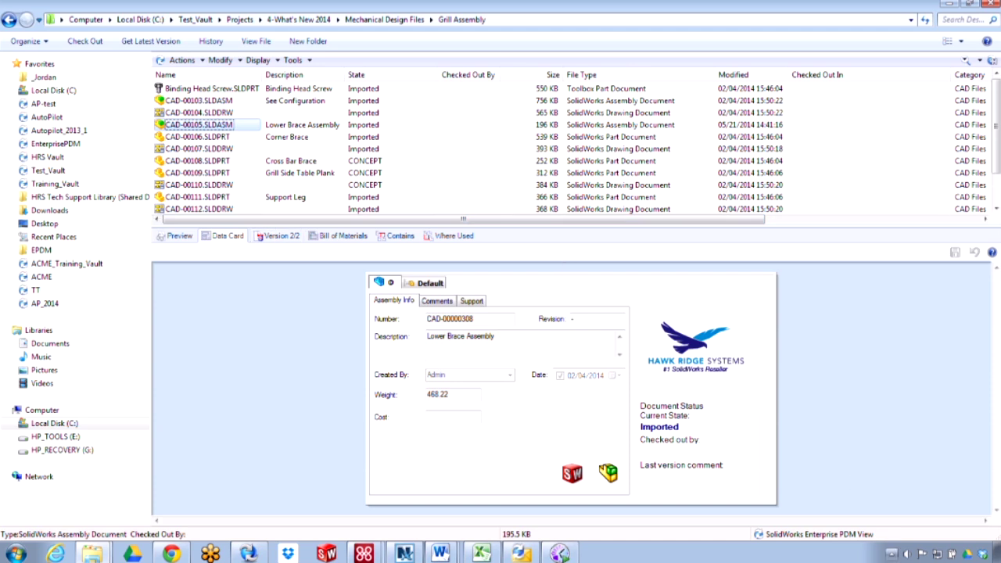
Step: Log off from Test_Vault through the PDM tray icon and log back in with the password
{"action": "left_click", "coordinate": [892, 554]}
{"action": "right_click", "coordinate": [900, 459]}
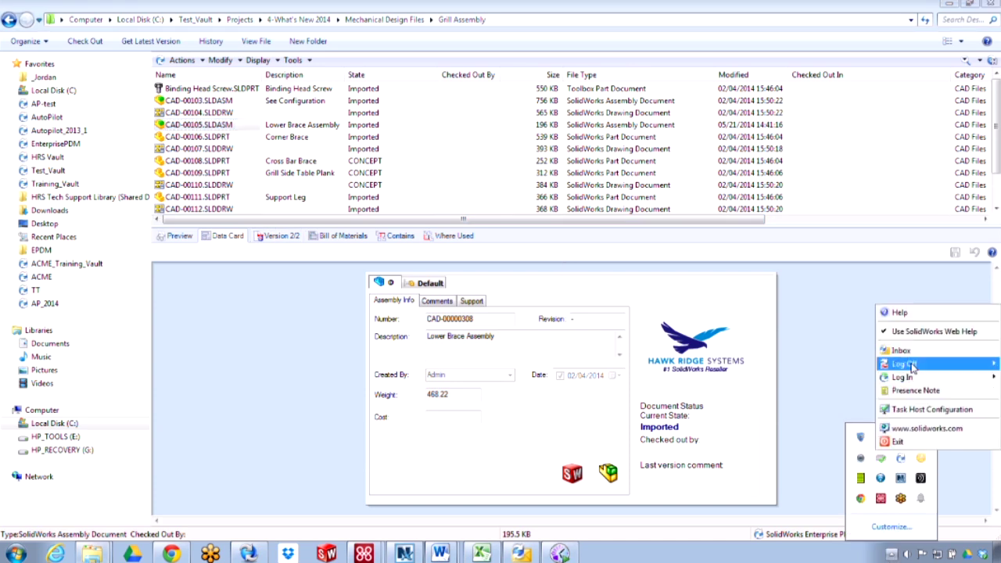
{"action": "mouse_move", "coordinate": [905, 364]}
{"action": "left_click", "coordinate": [826, 377]}
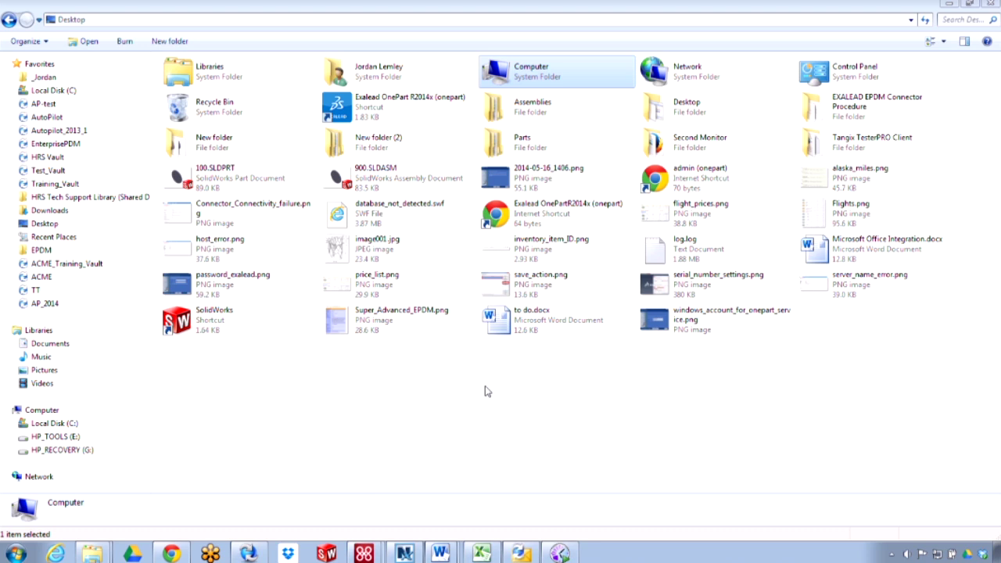
{"action": "left_click", "coordinate": [48, 169]}
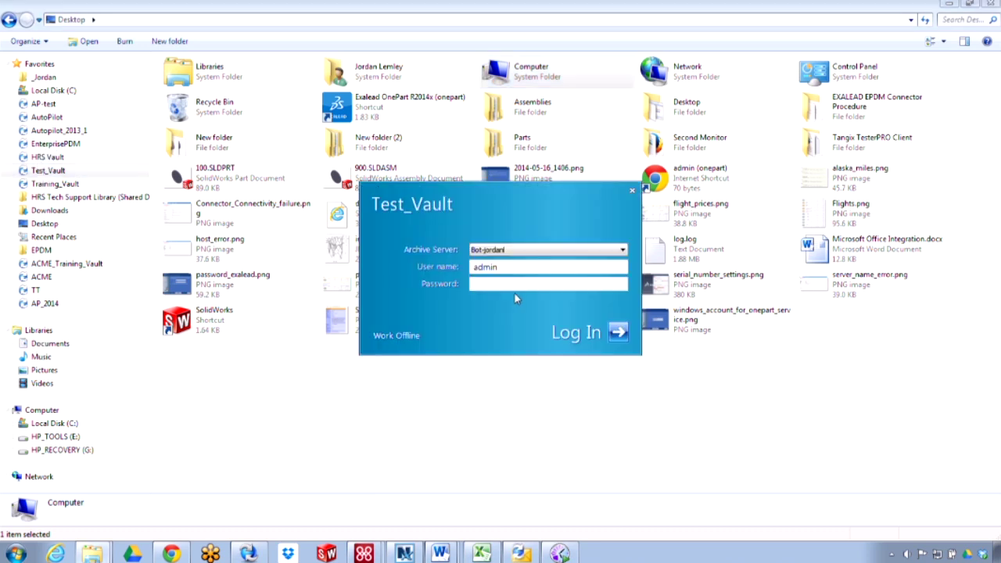
{"action": "type", "text": "*********"}
{"action": "key", "text": "Return"}
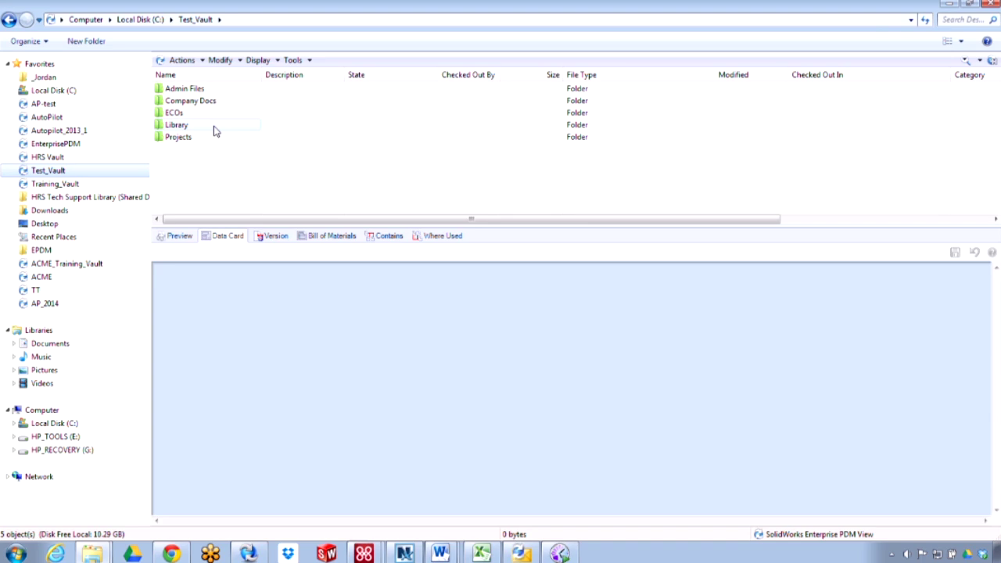
Step: Browse Projects > 4-What's New 2014 > Mechanical Design Files > Grill Assembly
{"action": "double_click", "coordinate": [193, 138]}
{"action": "double_click", "coordinate": [196, 126]}
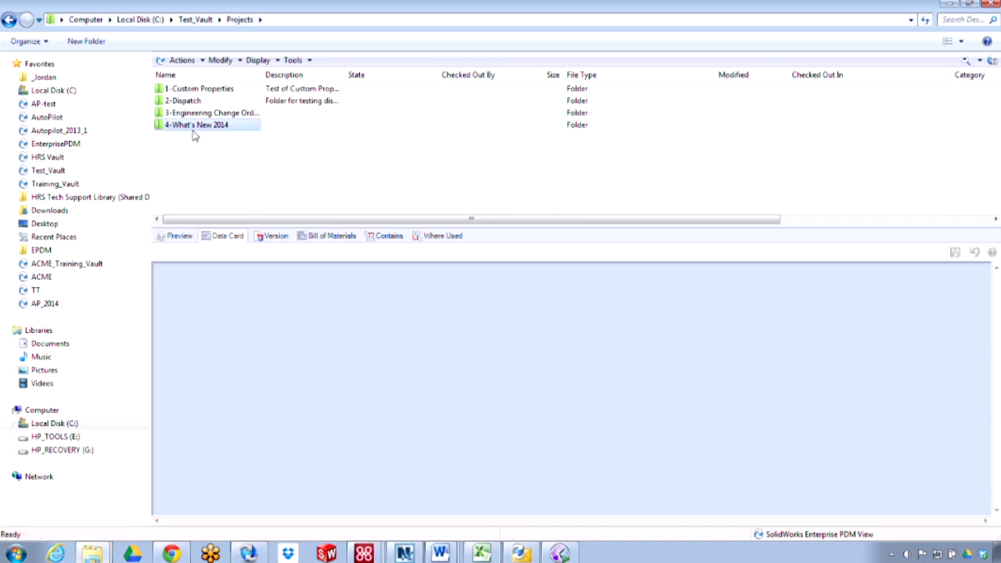
{"action": "double_click", "coordinate": [196, 124]}
{"action": "double_click", "coordinate": [198, 90]}
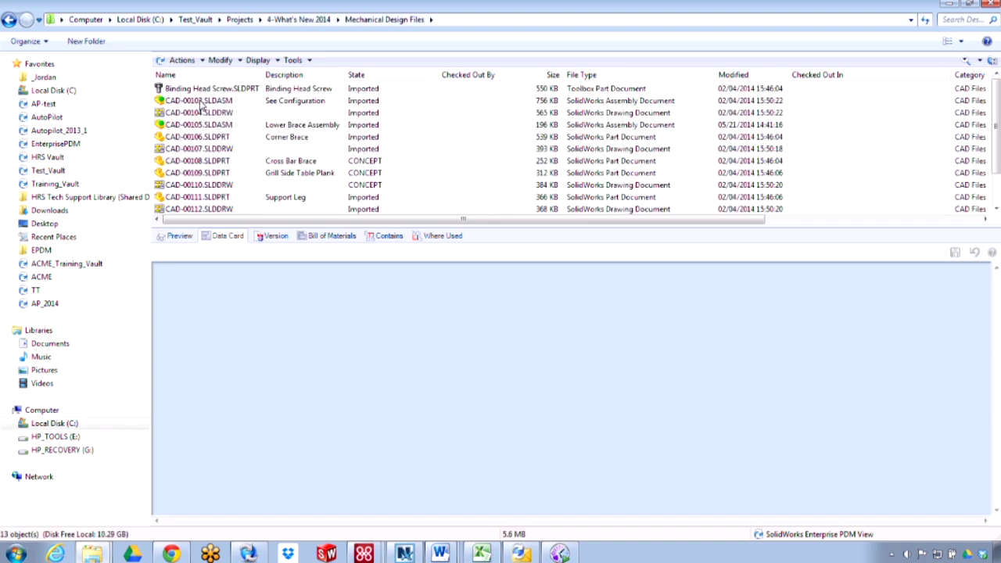
Step: Review the CAD-00103, CAD-00104, Corner Brace, Cross Bar Brace and CAD-00110 data cards, then bring up PDM Administration
{"action": "left_click", "coordinate": [200, 100]}
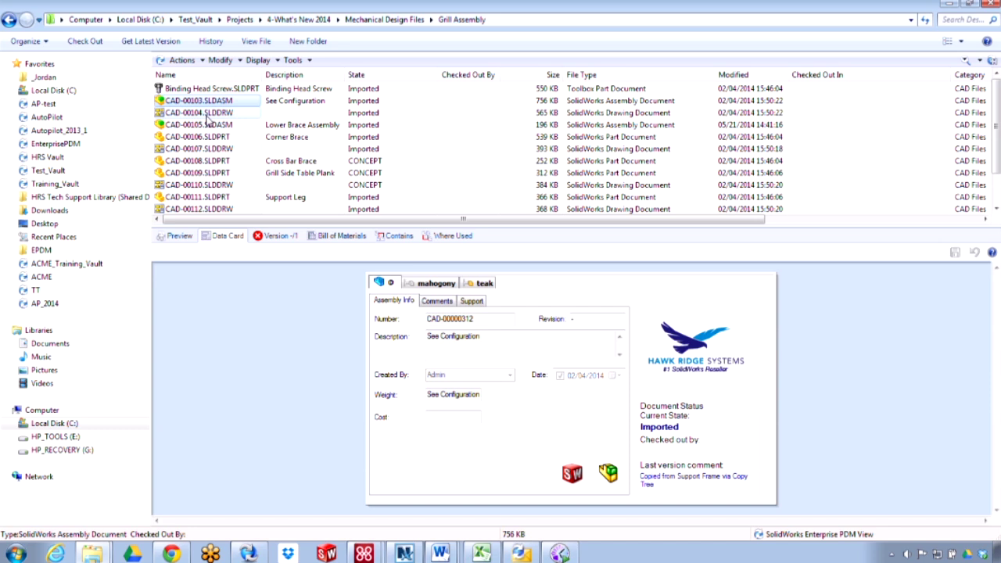
{"action": "left_click", "coordinate": [202, 111]}
{"action": "left_click", "coordinate": [212, 137]}
{"action": "left_click", "coordinate": [219, 161]}
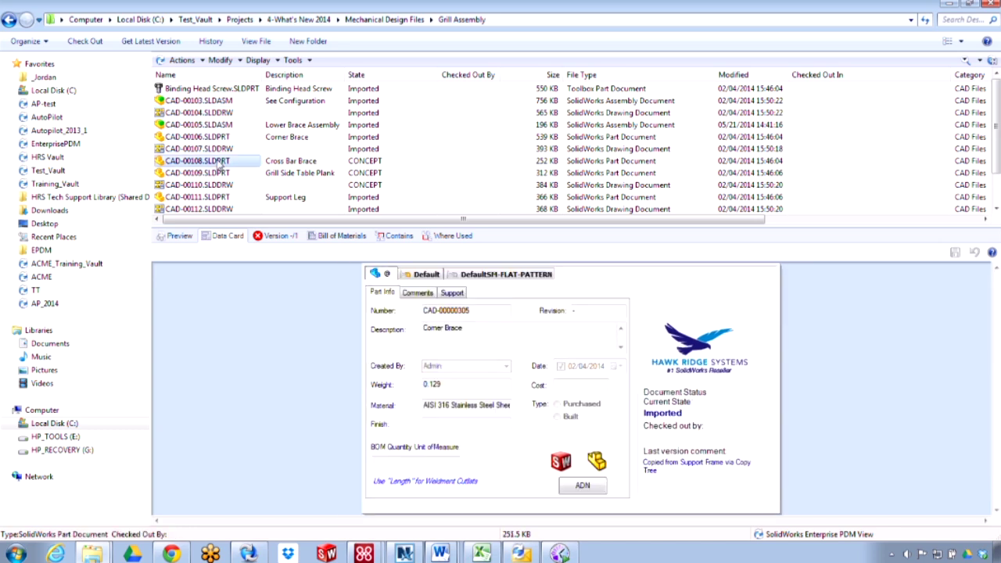
{"action": "left_click", "coordinate": [213, 185]}
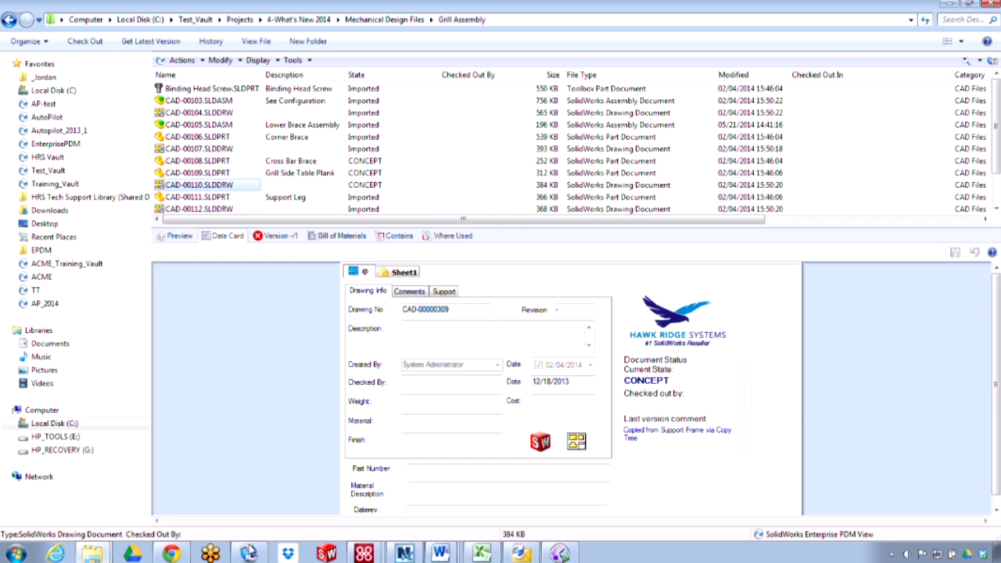
{"action": "left_click", "coordinate": [249, 554]}
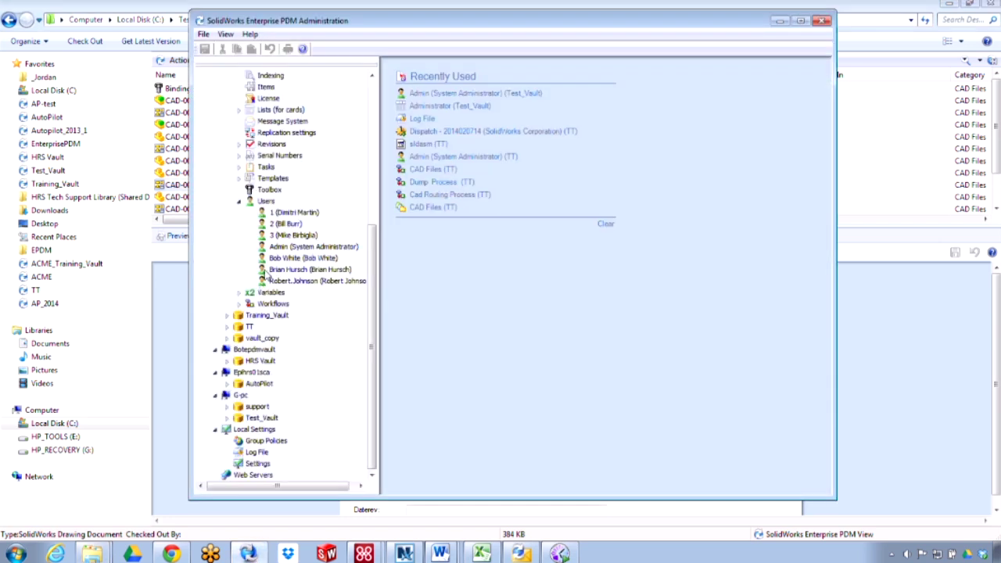
Step: In Admin's Cache Options, check Refresh cache during log in for Grill Assembly under Mechanical Design Files
{"action": "double_click", "coordinate": [278, 247]}
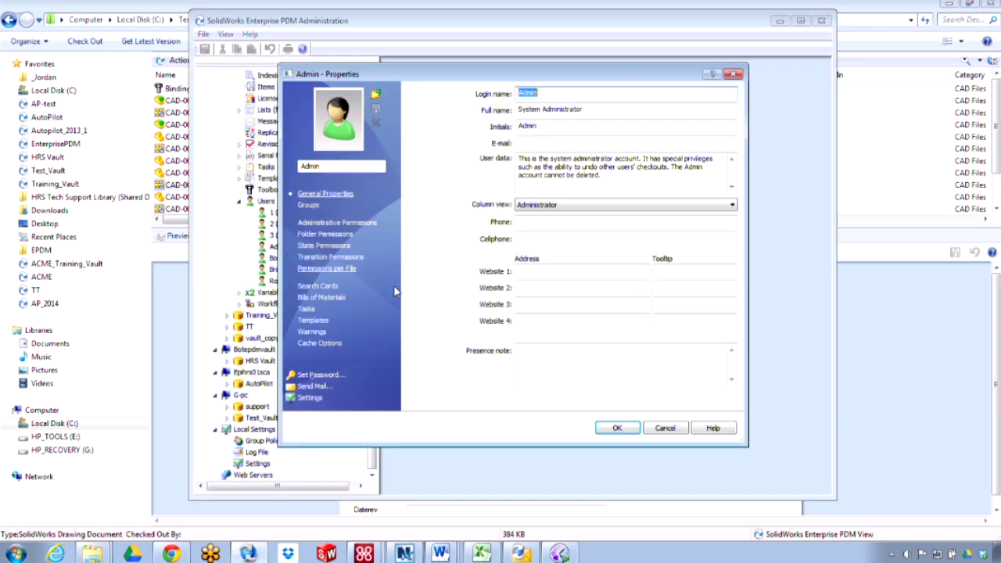
{"action": "left_click", "coordinate": [321, 343]}
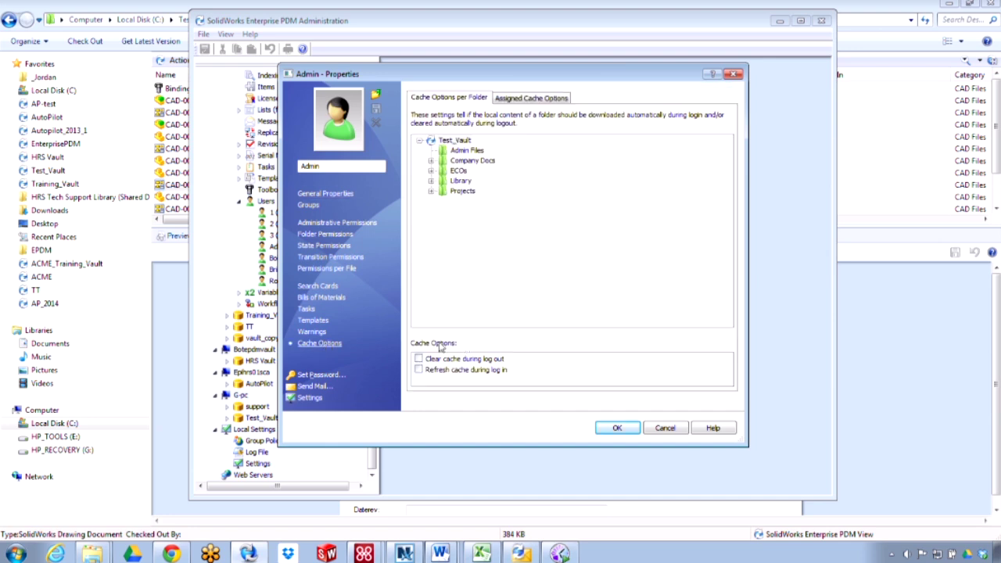
{"action": "left_click", "coordinate": [431, 191]}
{"action": "left_click", "coordinate": [443, 231]}
{"action": "left_click", "coordinate": [455, 272]}
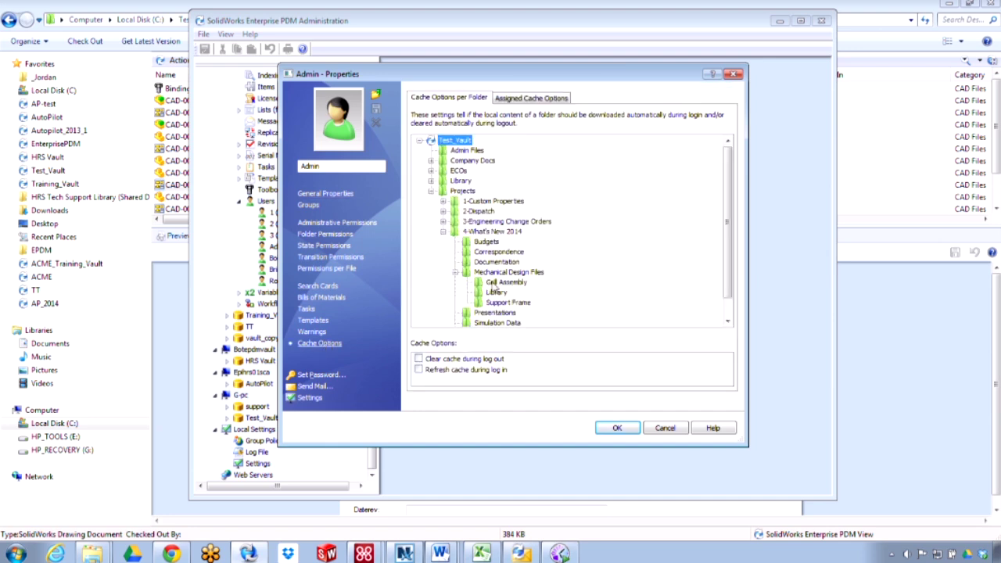
{"action": "left_click", "coordinate": [501, 282]}
{"action": "left_click", "coordinate": [419, 359]}
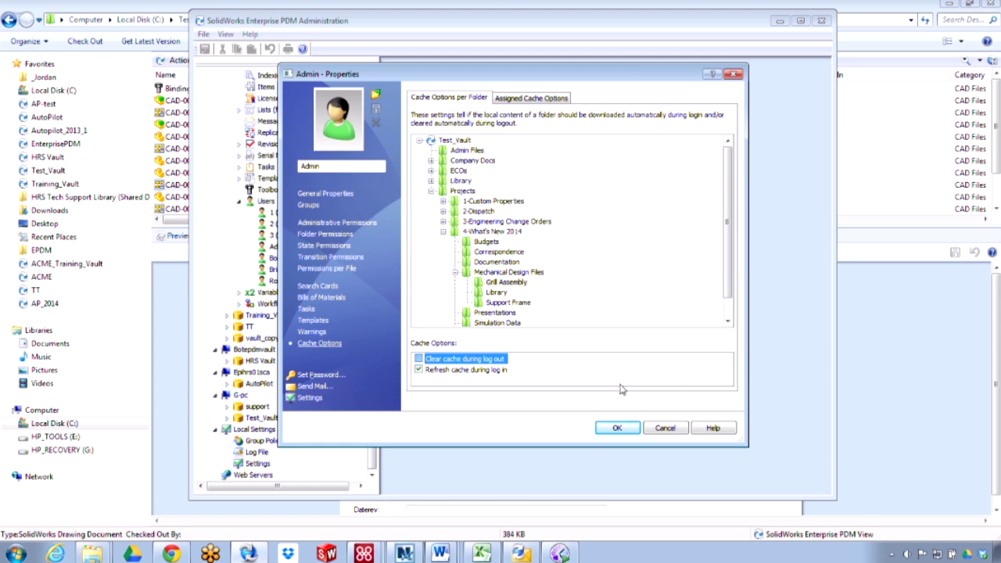
{"action": "left_click", "coordinate": [497, 293]}
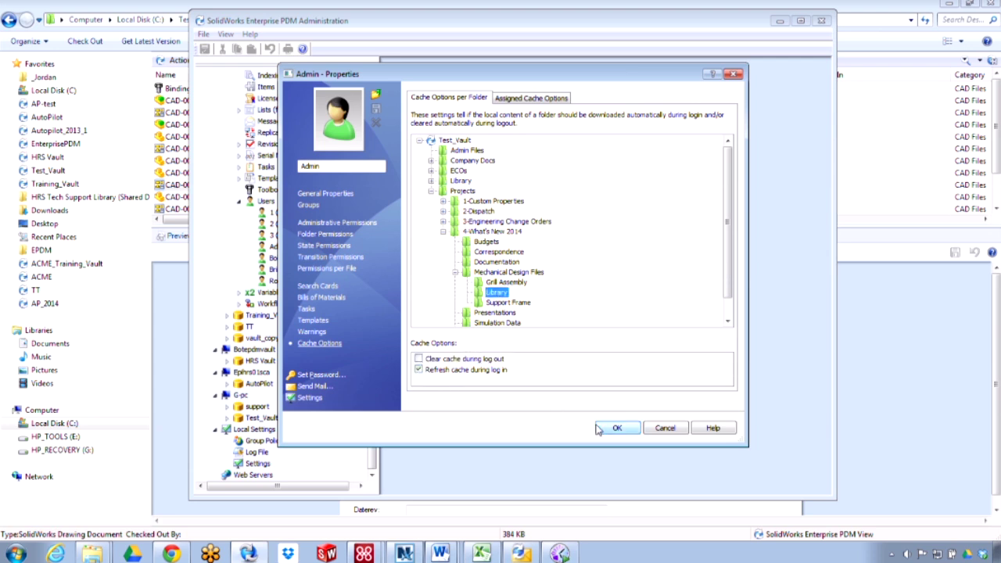
{"action": "left_click", "coordinate": [491, 283]}
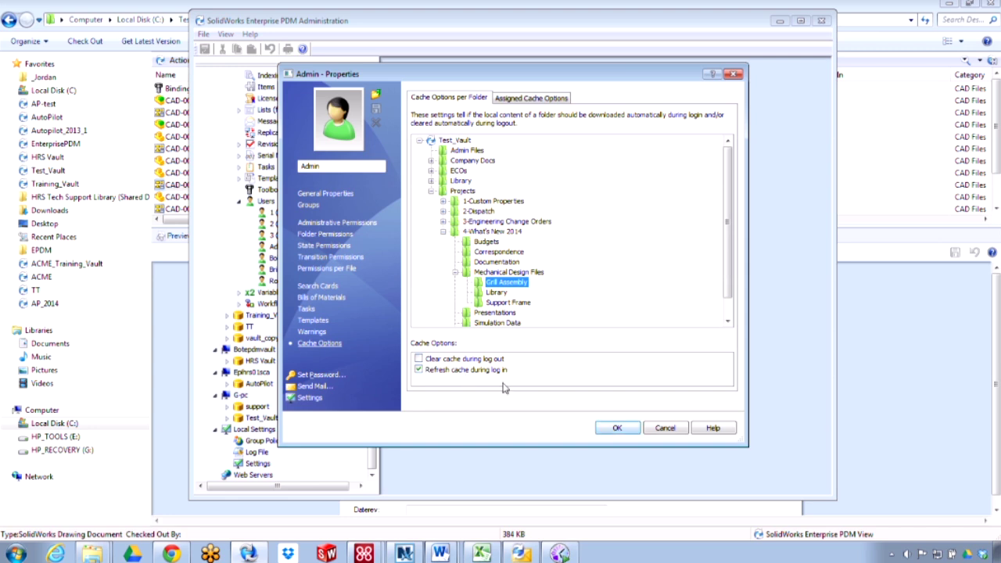
Step: Save the cache options and get the latest version of the Lower Brace Assembly (CAD-00105.SLDASM)
{"action": "left_click", "coordinate": [615, 429]}
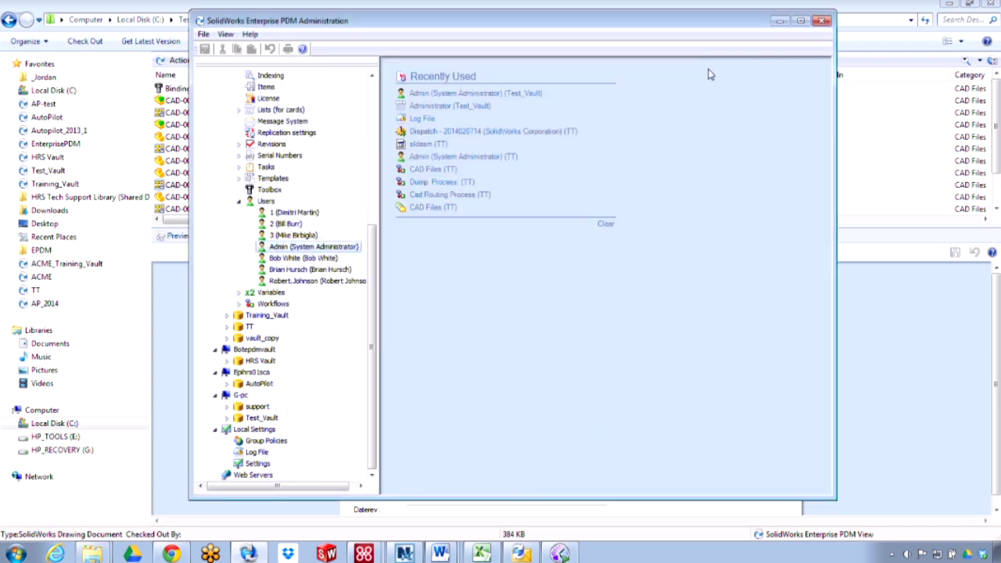
{"action": "left_click", "coordinate": [780, 20]}
{"action": "left_click", "coordinate": [194, 126]}
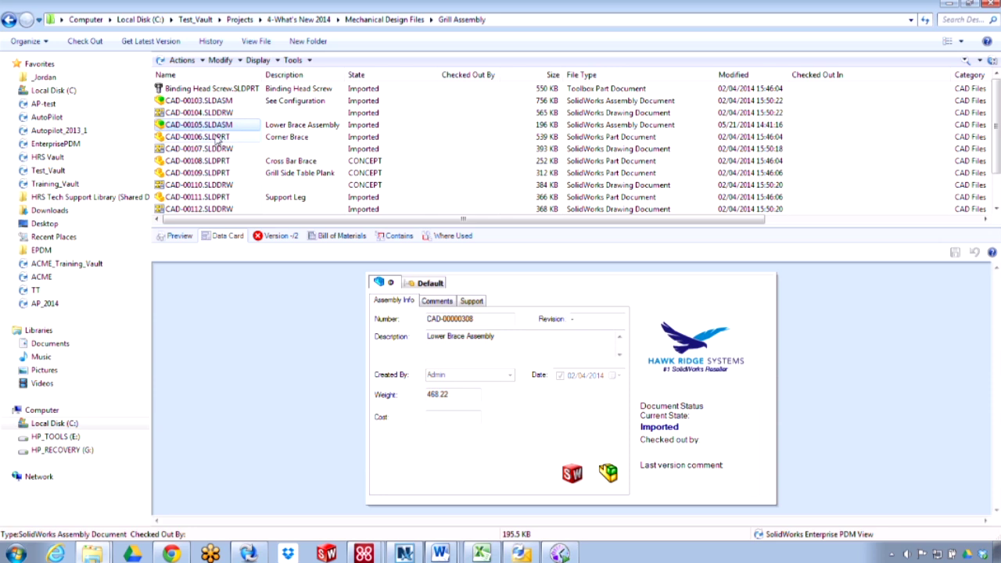
{"action": "left_click", "coordinate": [150, 40]}
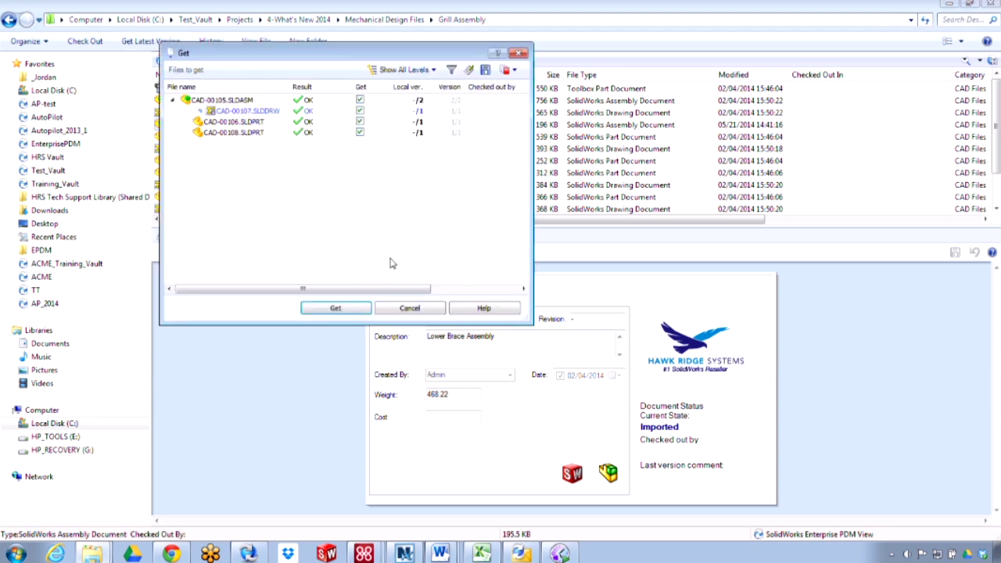
{"action": "left_click", "coordinate": [336, 308]}
Step: Get version 1 of the Lower Brace Assembly, then check the Cross Bar Brace and Grill Side Table Plank cards
{"action": "left_click", "coordinate": [185, 60]}
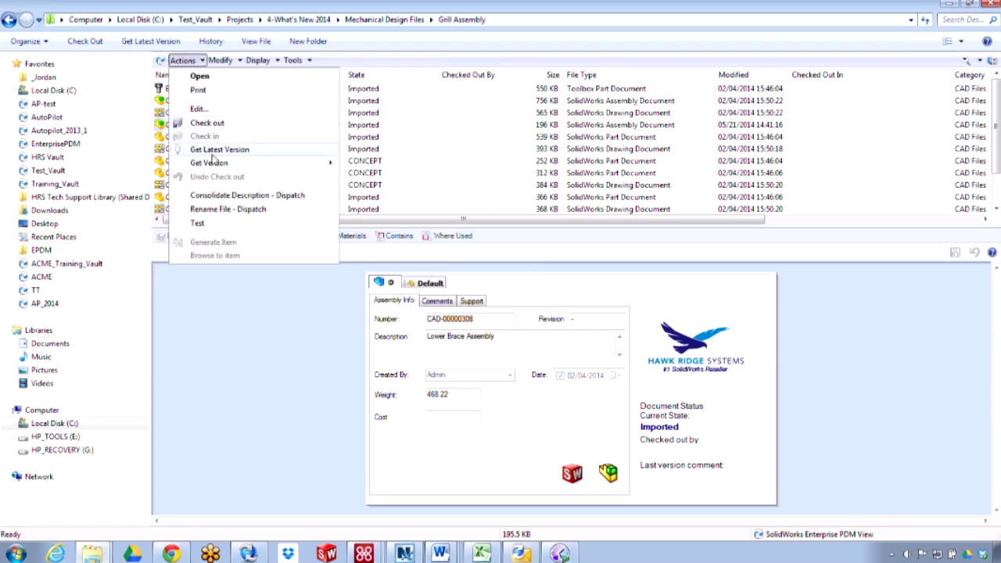
{"action": "mouse_move", "coordinate": [286, 164]}
{"action": "left_click", "coordinate": [367, 178]}
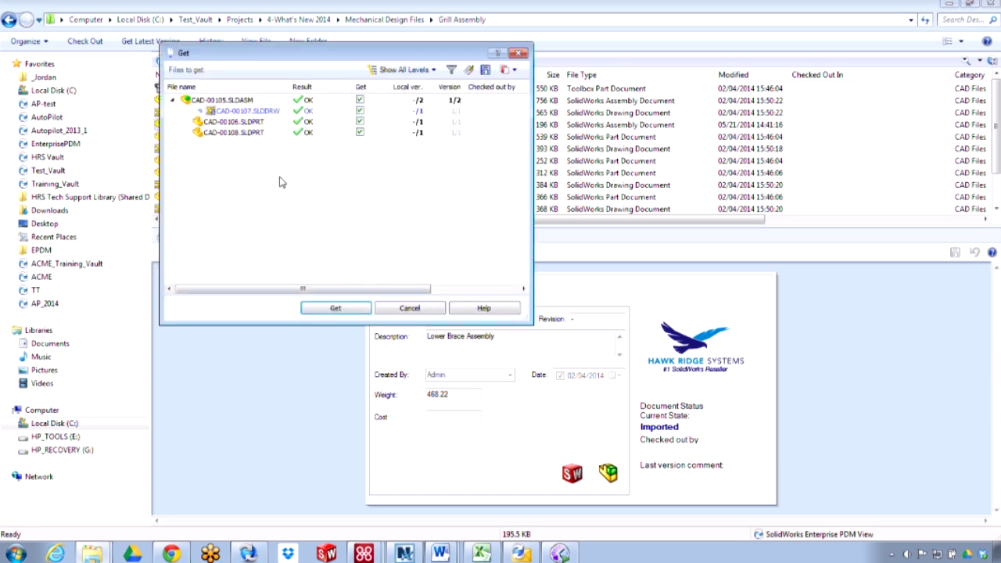
{"action": "left_click", "coordinate": [341, 308]}
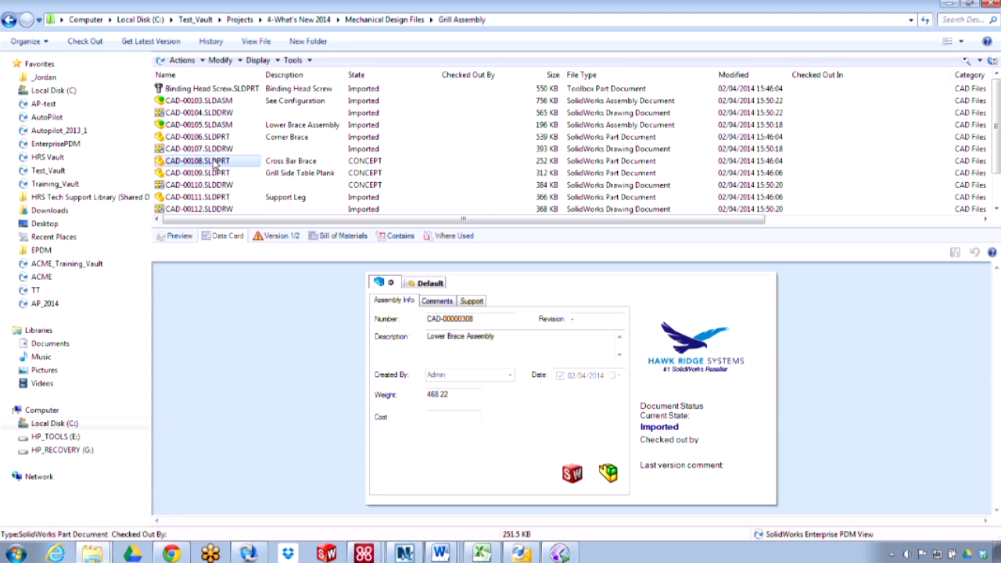
{"action": "left_click", "coordinate": [215, 162]}
{"action": "left_click", "coordinate": [207, 175]}
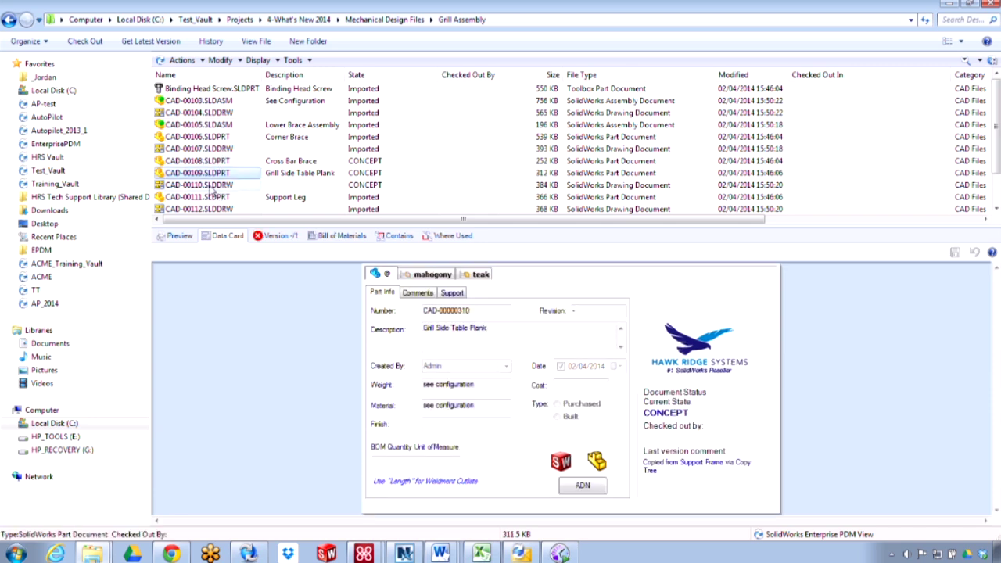
{"action": "left_click", "coordinate": [200, 127]}
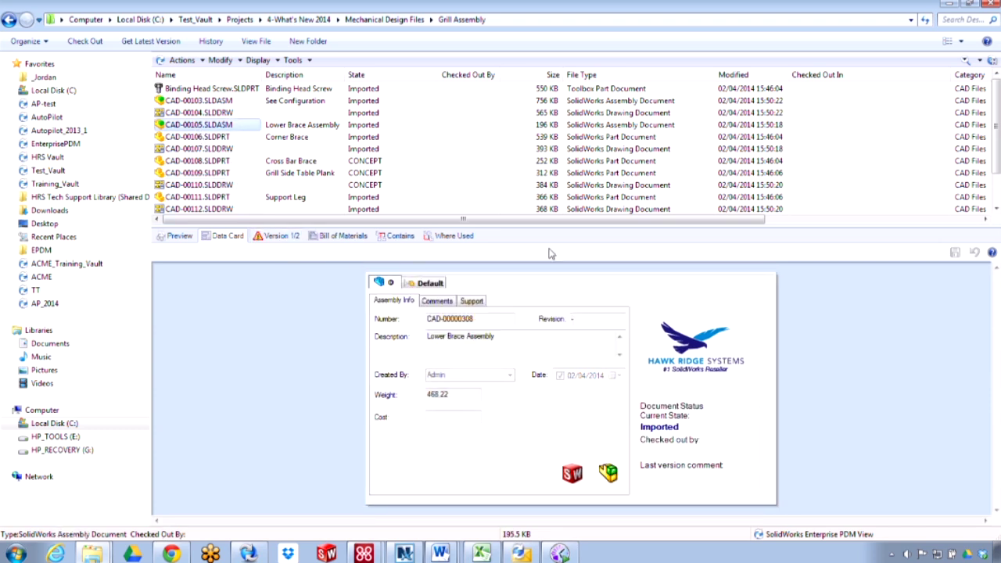
Step: Log off from the vault via the PDM tray icon and log back into Test_Vault with the password
{"action": "left_click", "coordinate": [892, 554]}
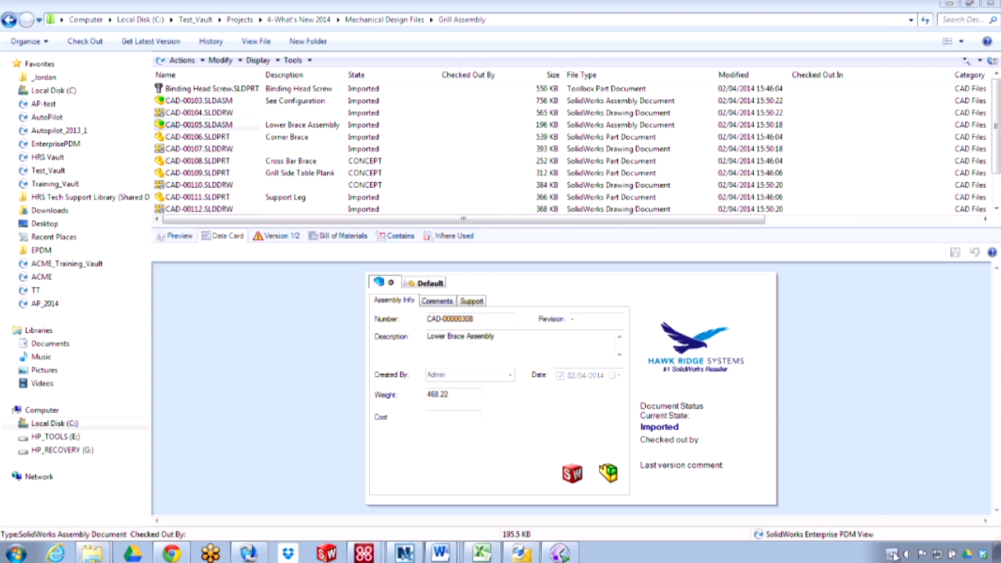
{"action": "right_click", "coordinate": [904, 460]}
{"action": "mouse_move", "coordinate": [905, 376]}
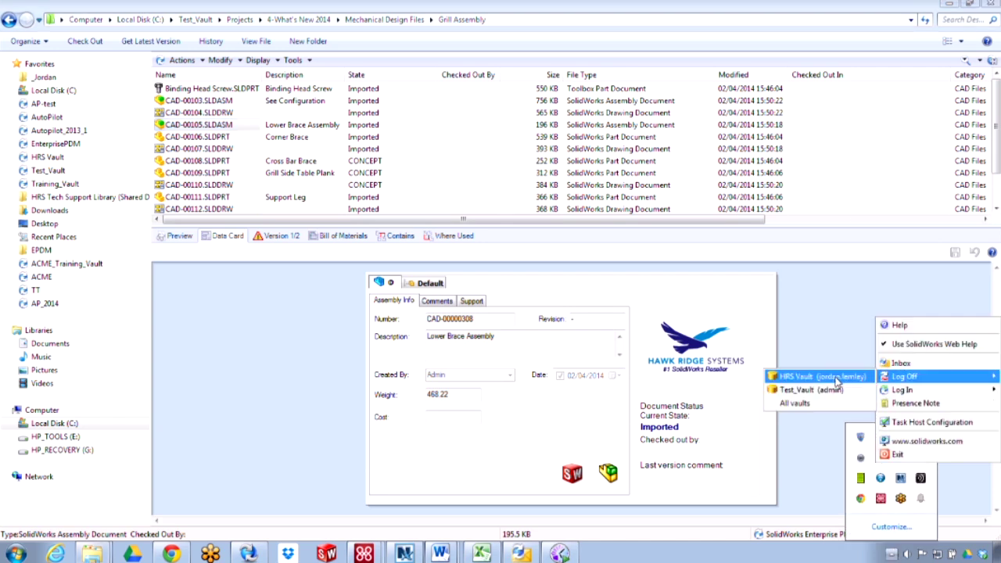
{"action": "left_click", "coordinate": [823, 393]}
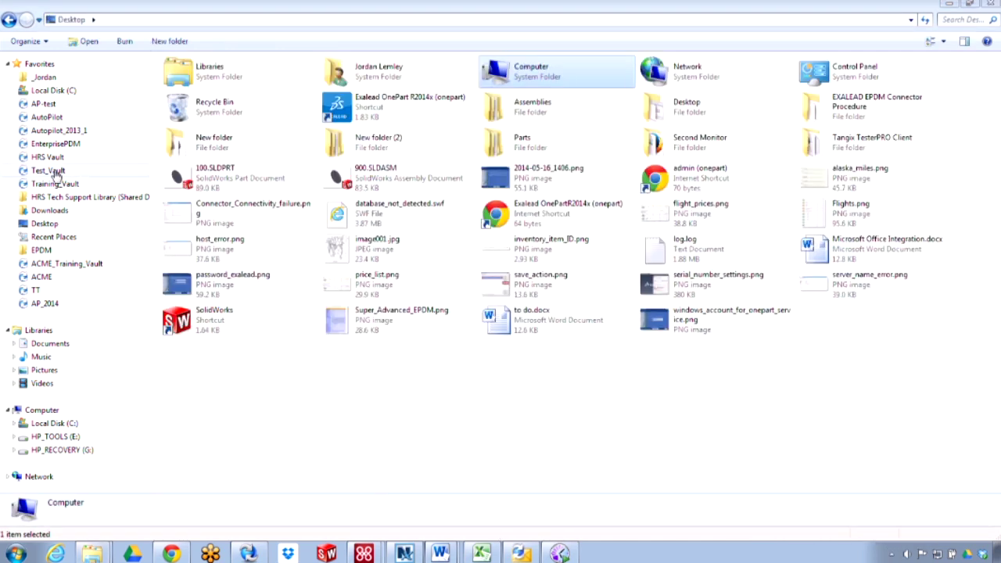
{"action": "left_click", "coordinate": [59, 172]}
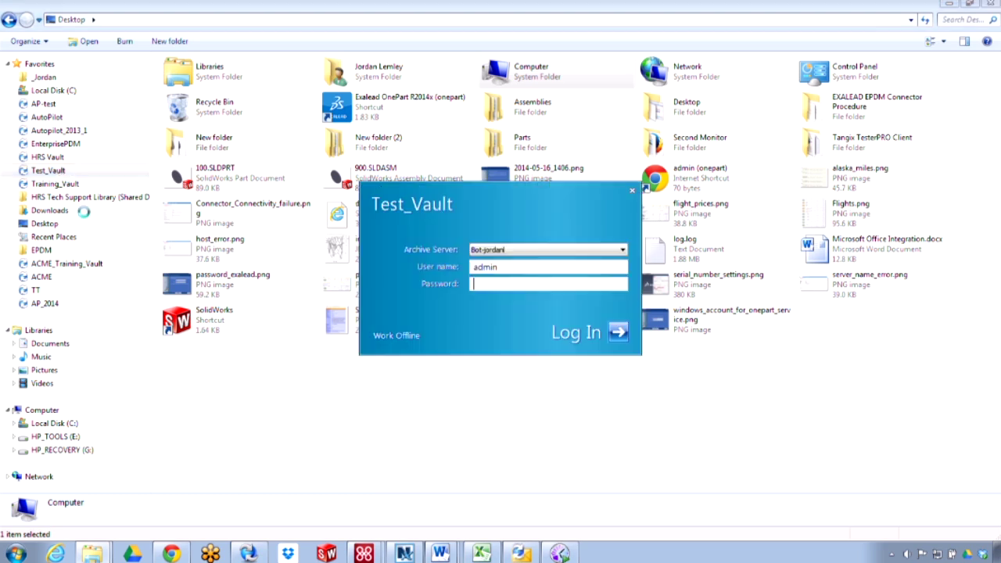
{"action": "key", "text": "Tab"}
{"action": "type", "text": "********"}
{"action": "key", "text": "Return"}
Step: Open Test_Vault and browse Projects > 4-What's New 2014 > Mechanical Design Files > Grill Assembly
{"action": "right_click", "coordinate": [74, 173]}
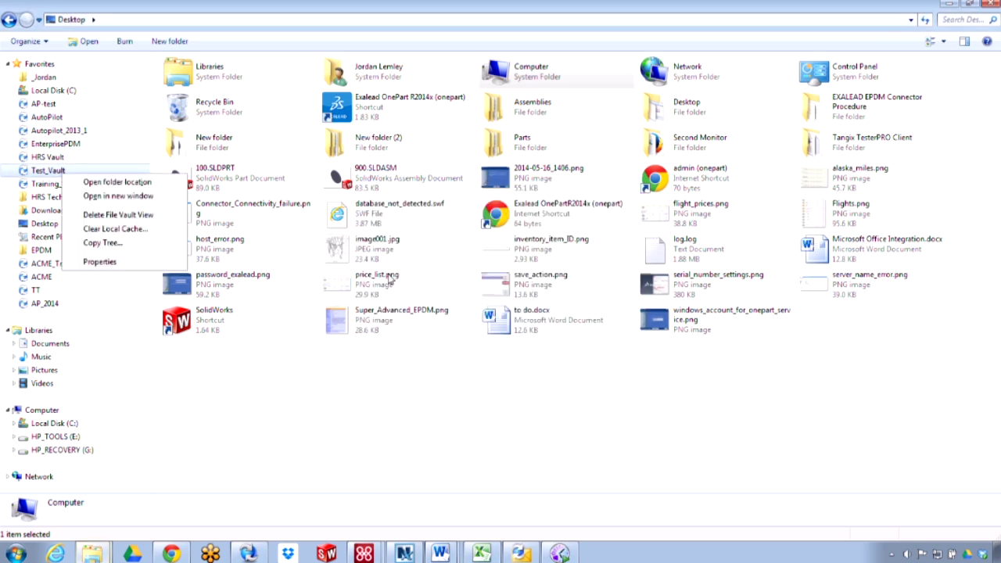
{"action": "left_click", "coordinate": [82, 171]}
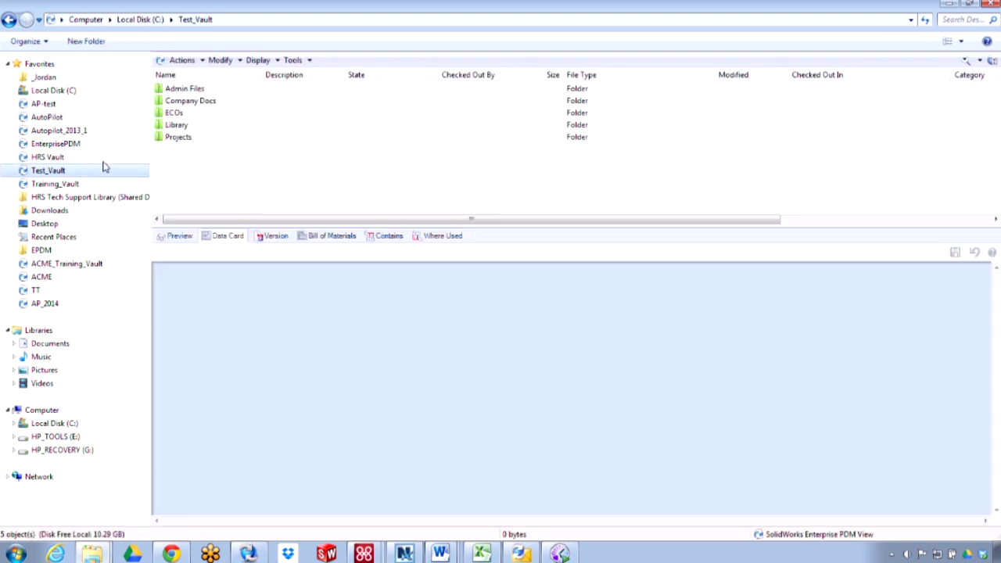
{"action": "double_click", "coordinate": [205, 136]}
{"action": "double_click", "coordinate": [205, 127]}
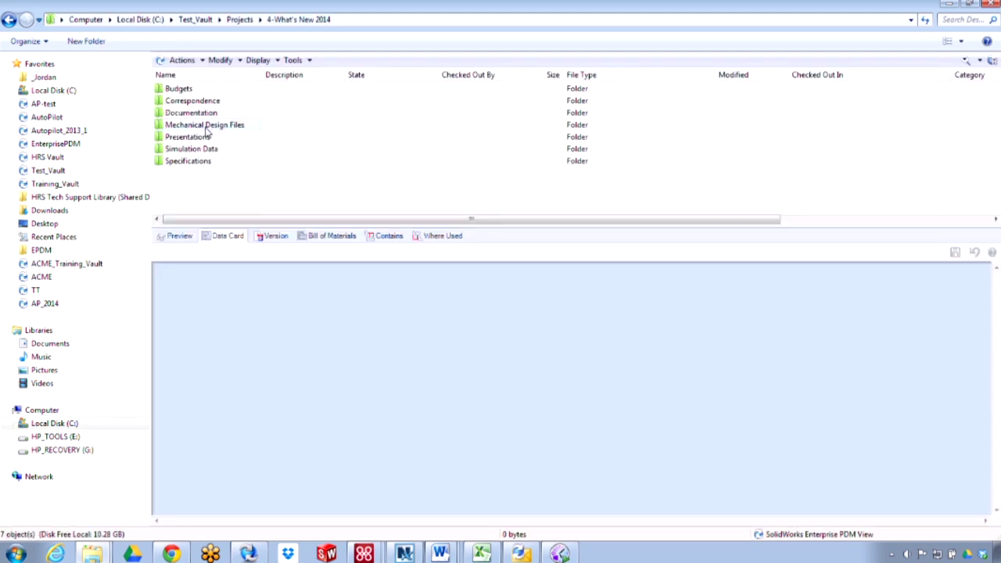
{"action": "double_click", "coordinate": [206, 126]}
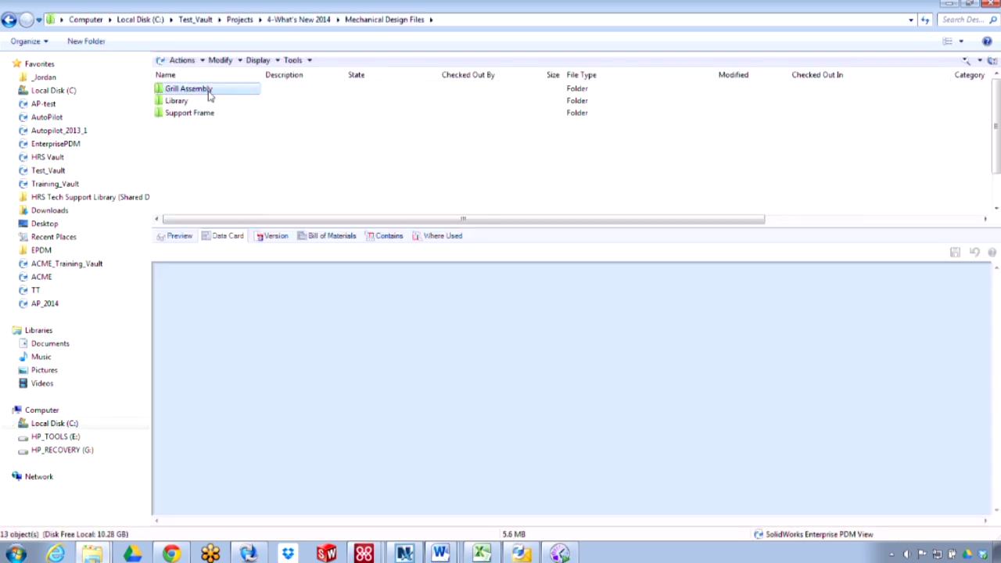
{"action": "double_click", "coordinate": [210, 96]}
Step: Check the local versions: Lower Brace Assembly at 2 of 2, Grill Side Table Plank at 1 of 1
{"action": "left_click", "coordinate": [210, 128]}
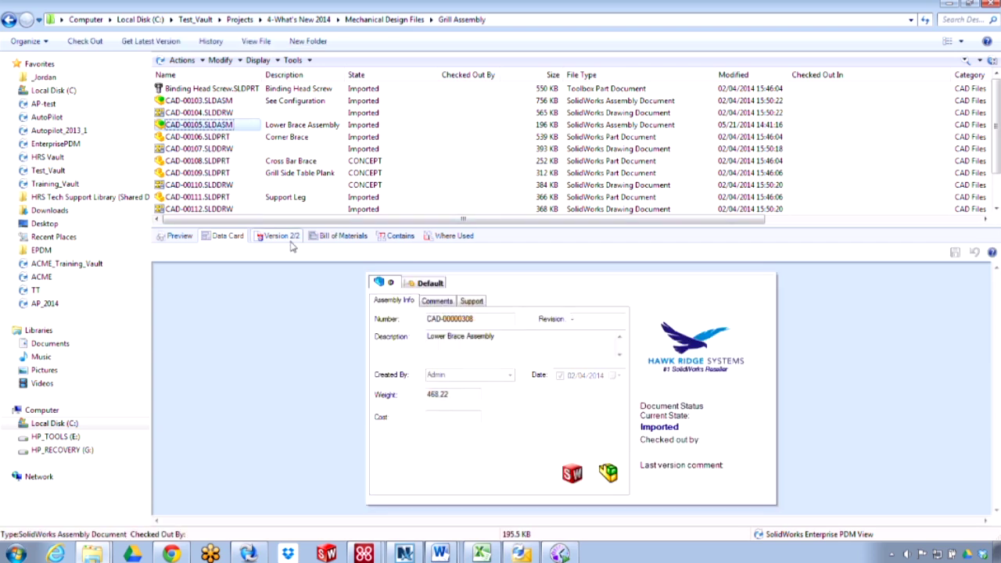
{"action": "left_click", "coordinate": [205, 173]}
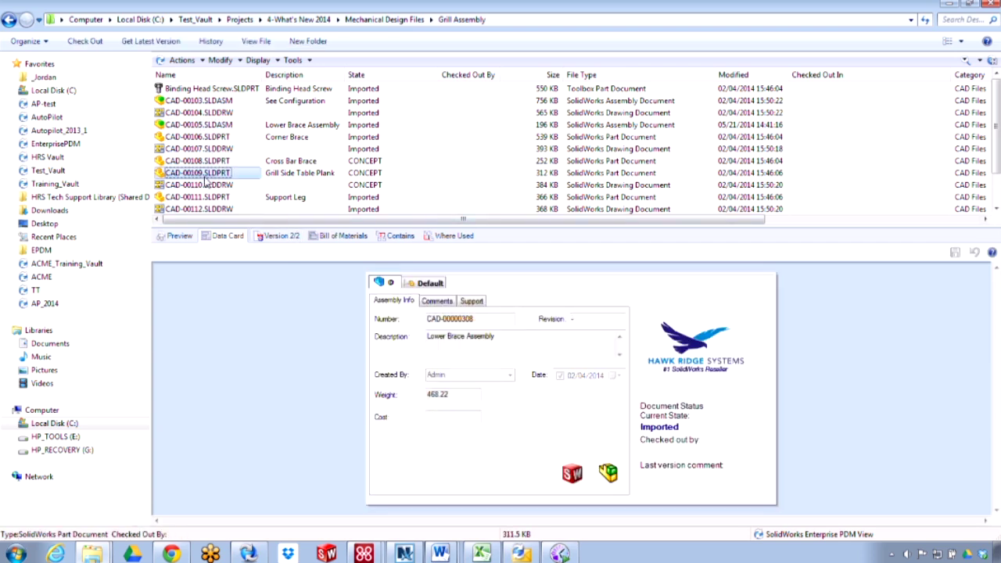